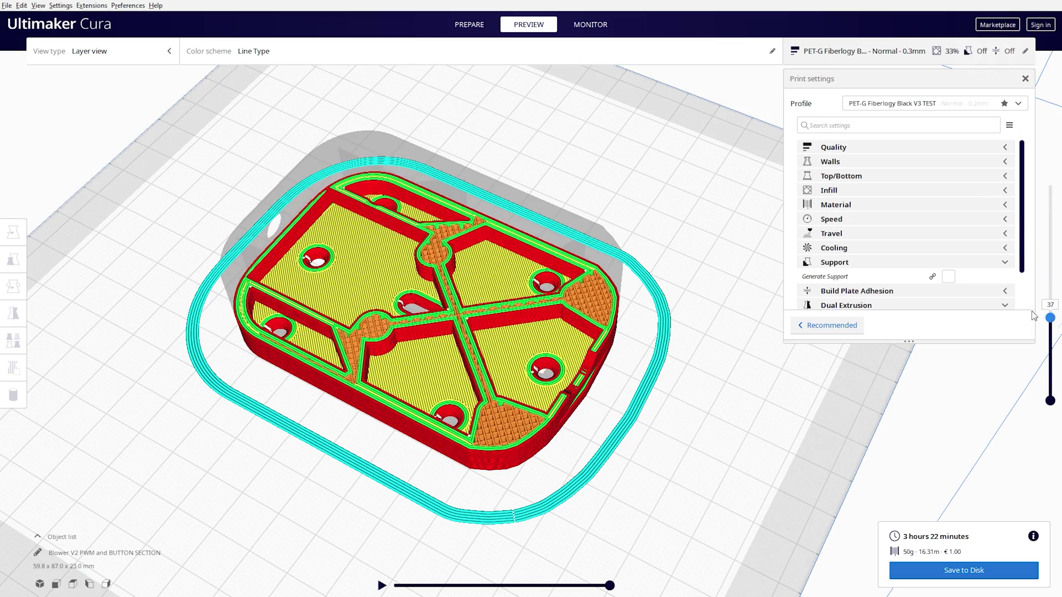
Step: Drag the layer slider up to reveal more layers of the sliced blower part
drag(1033, 316, 1038, 176)
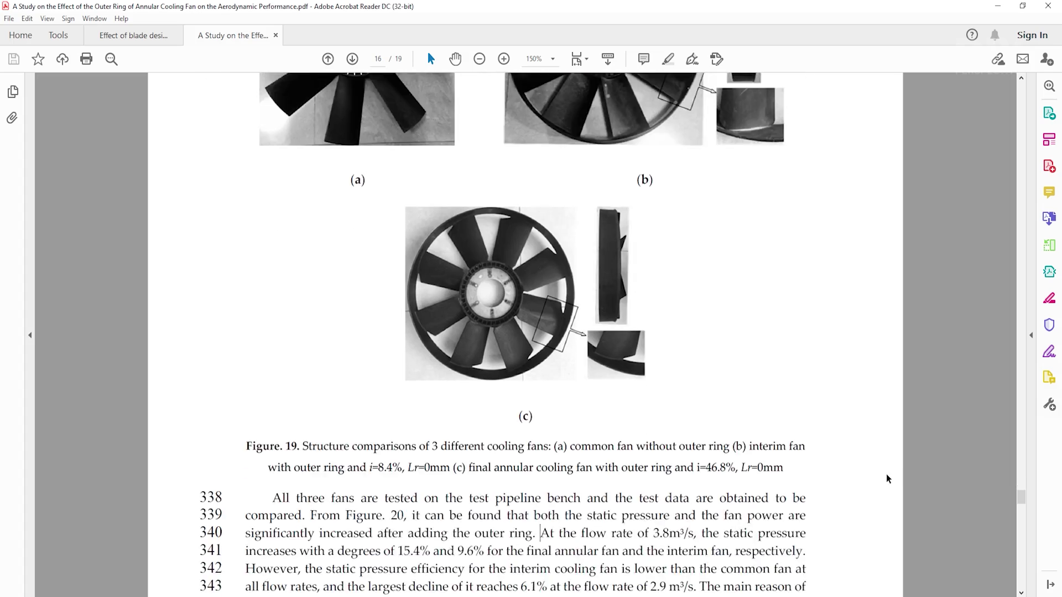
scroll(886, 479, down, 1)
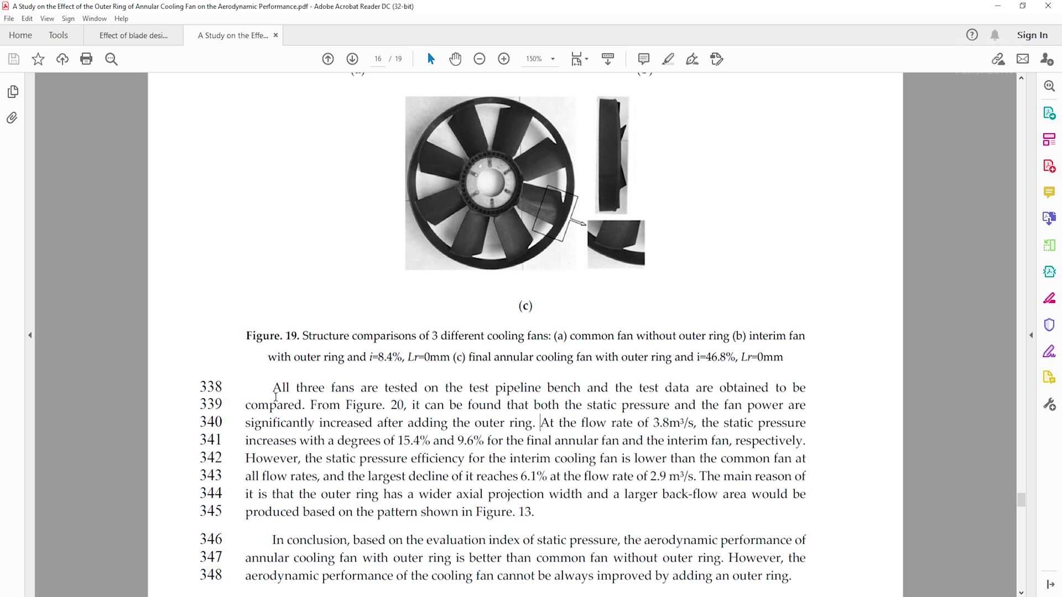
Step: Highlight the outer-ring fan test sentences and the page 8 passage on more blades raising pressure
drag(276, 397, 517, 435)
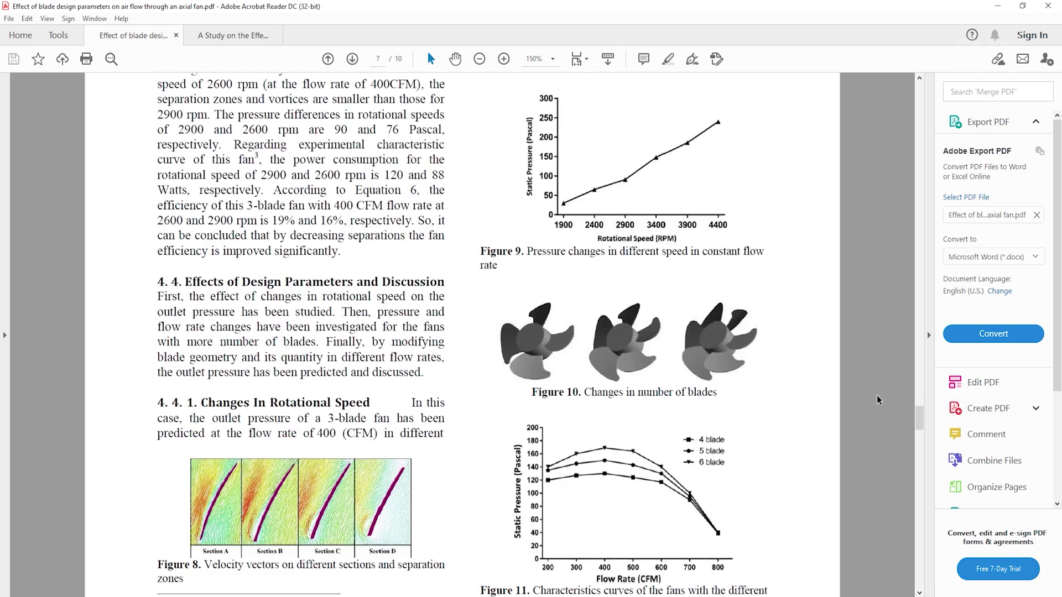
scroll(894, 398, down, 3)
scroll(893, 397, down, 5)
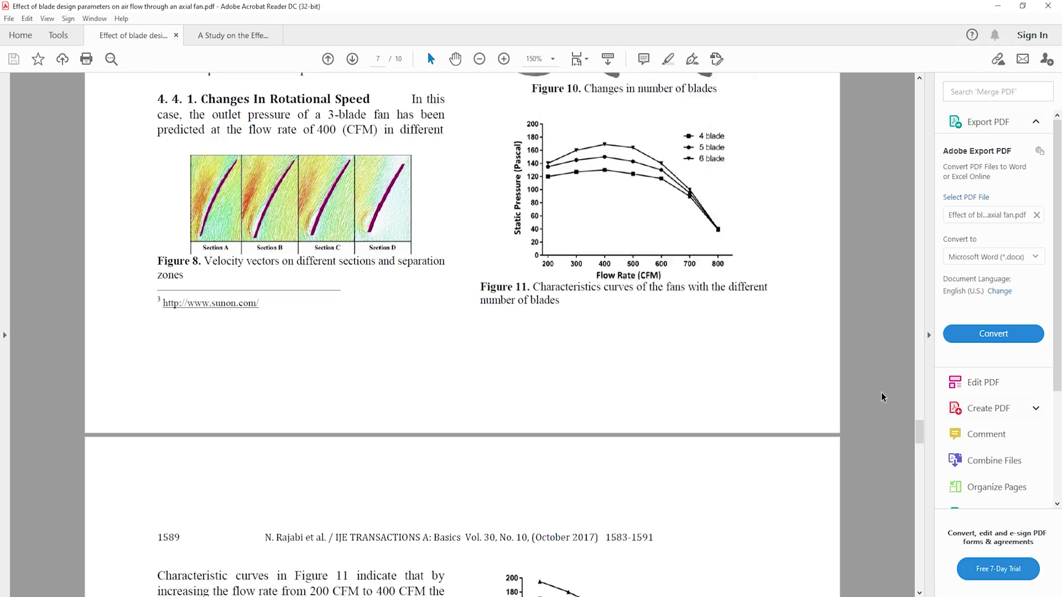
scroll(894, 396, down, 7)
scroll(893, 397, down, 5)
scroll(896, 397, down, 3)
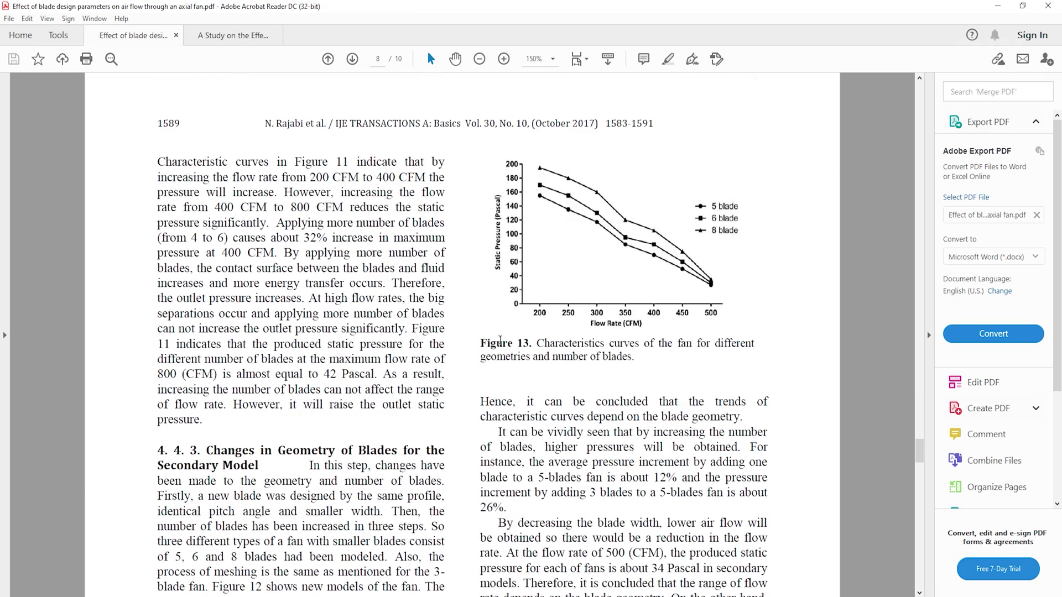
drag(276, 223, 306, 300)
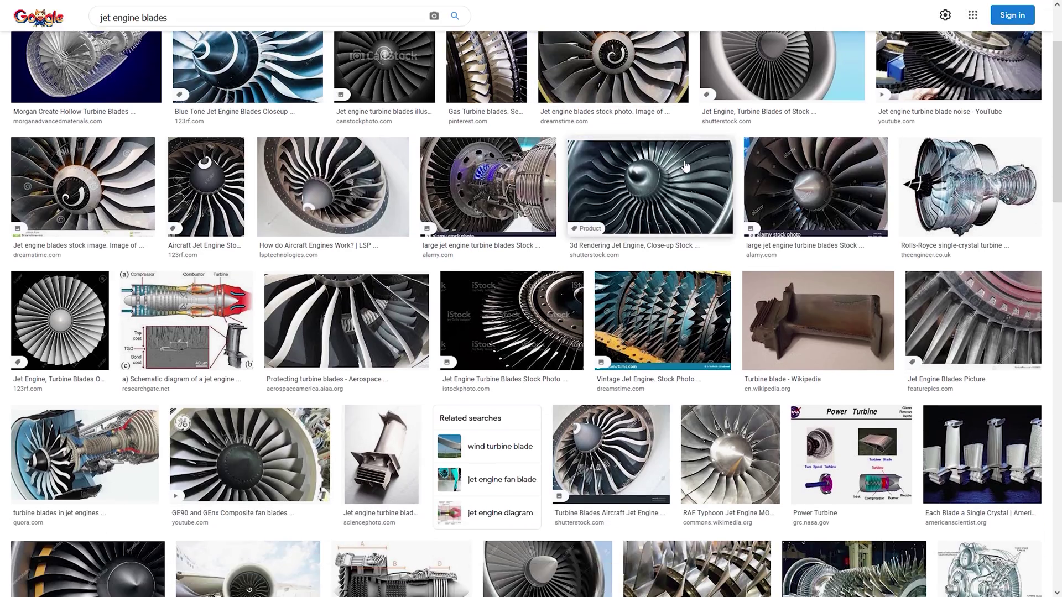
scroll(685, 167, down, 1)
scroll(714, 183, down, 2)
scroll(747, 203, down, 1)
scroll(776, 224, down, 1)
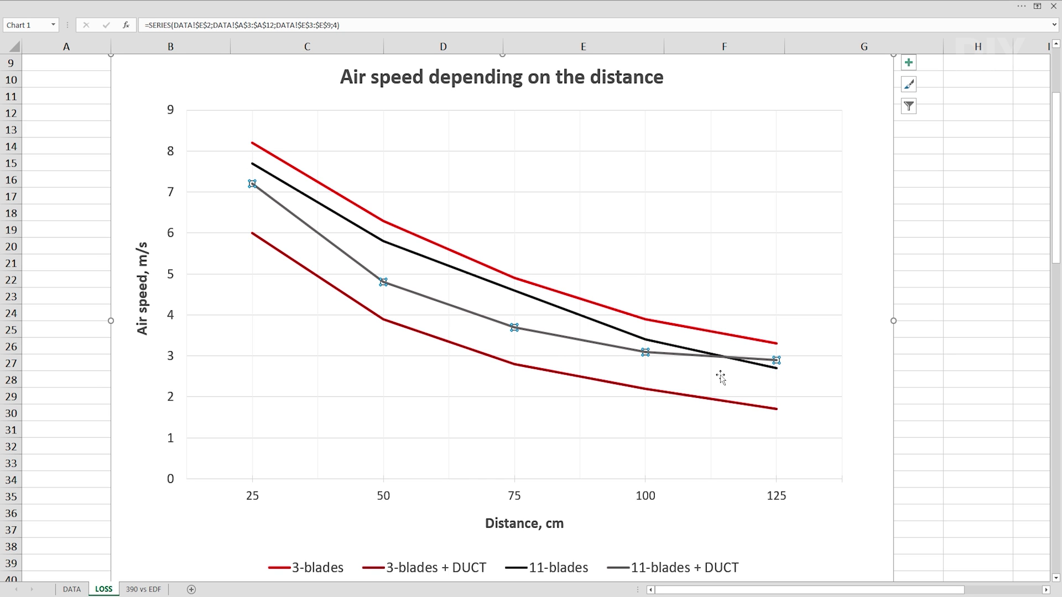
scroll(929, 345, down, 2)
scroll(928, 345, down, 2)
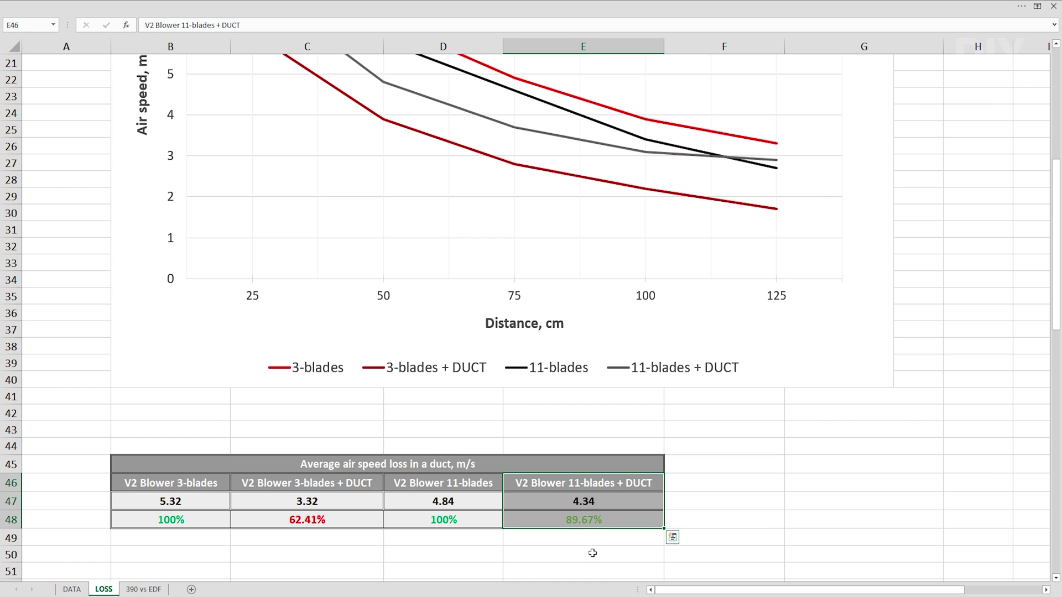
scroll(593, 552, down, 2)
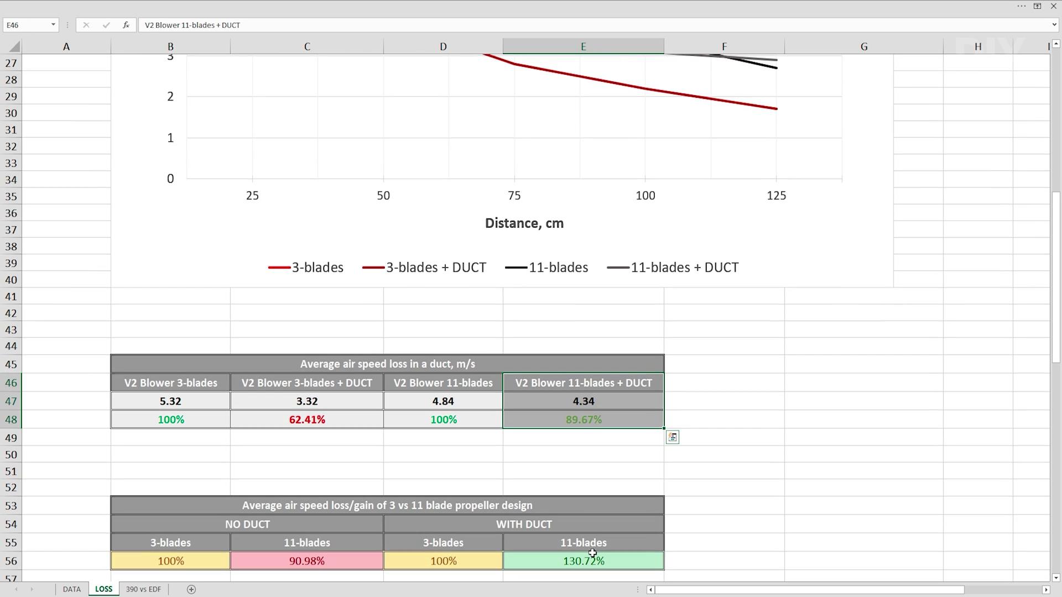
scroll(585, 552, down, 1)
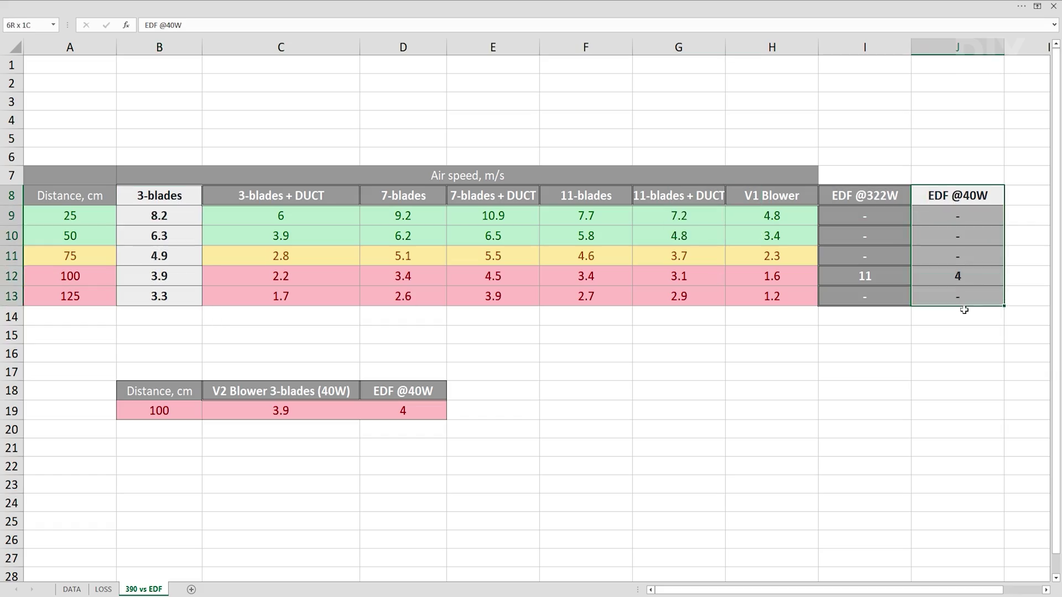
Step: Select the B18:D19 comparison table on the 390 vs EDF sheet, then click C19
drag(190, 386, 240, 403)
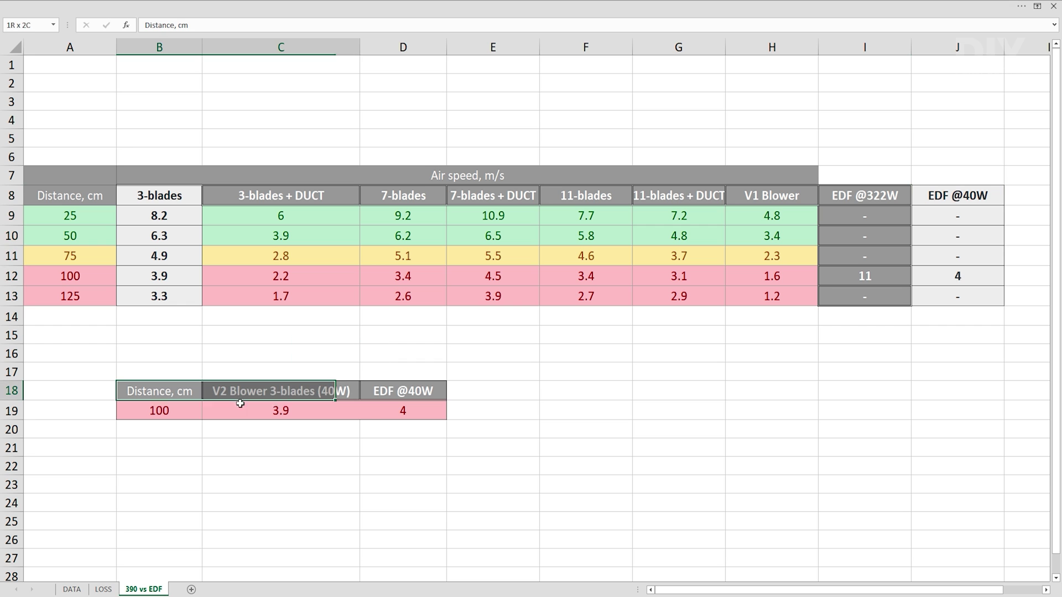
click(294, 418)
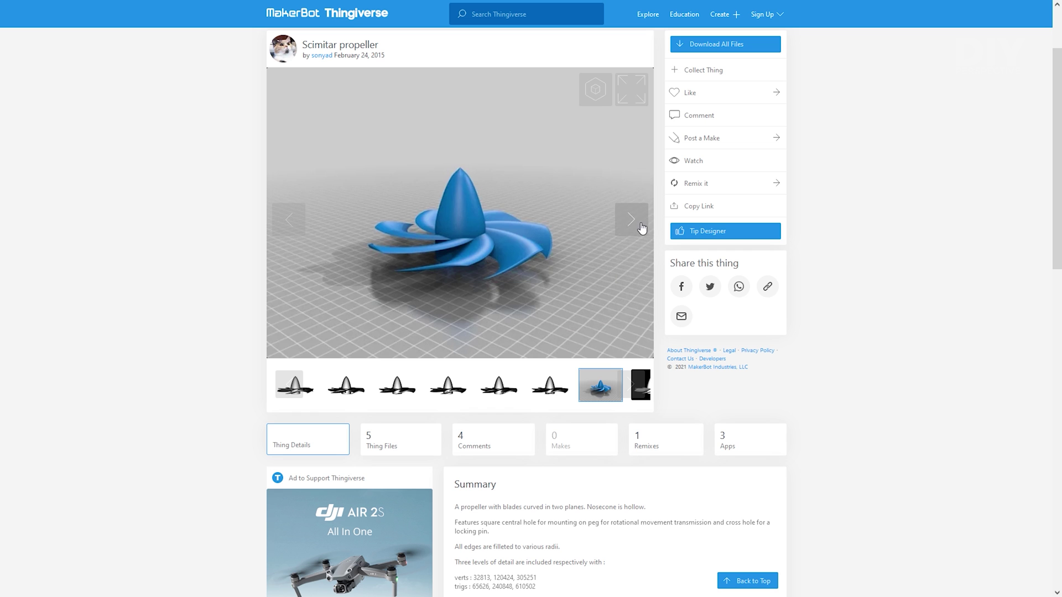
Step: Show the next gallery image of the propeller
click(640, 229)
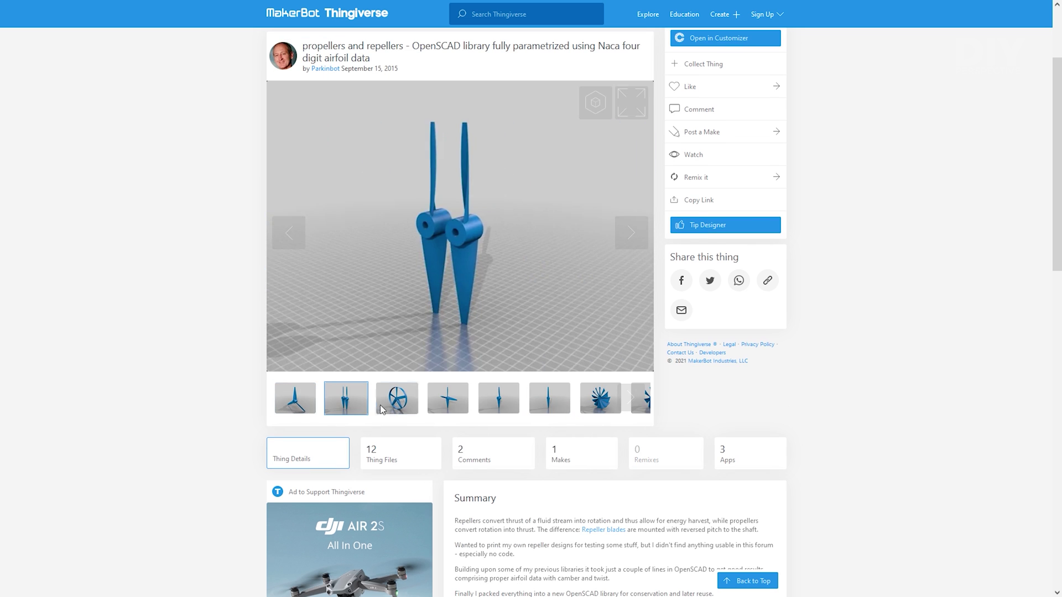